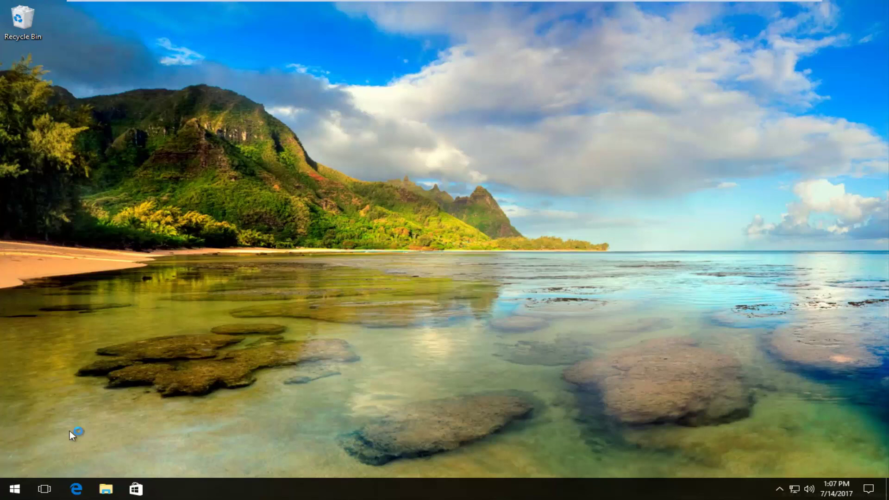
- Search 'regedit' from Start, run it as administrator, and approve the UAC prompt
left_click(14, 489)
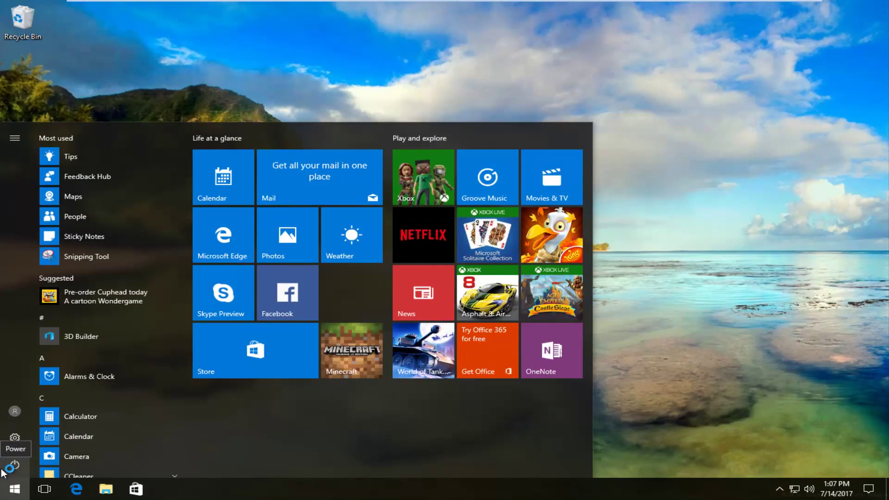
type("regedit")
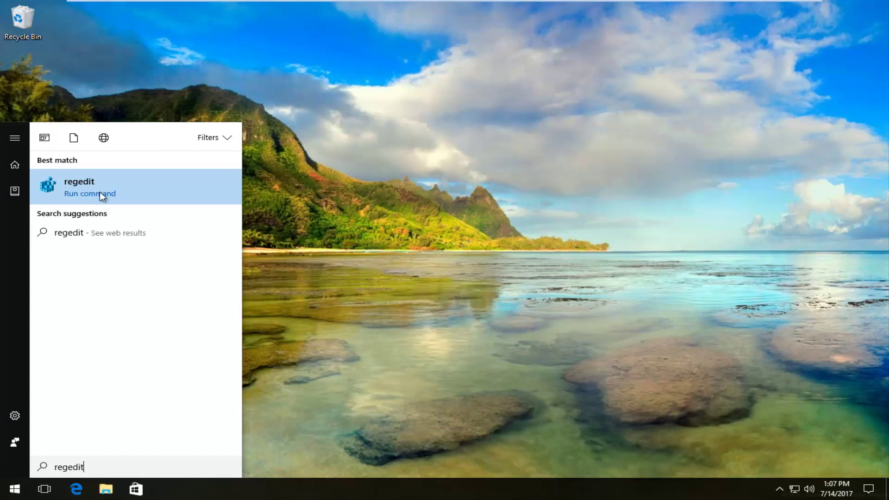
right_click(87, 196)
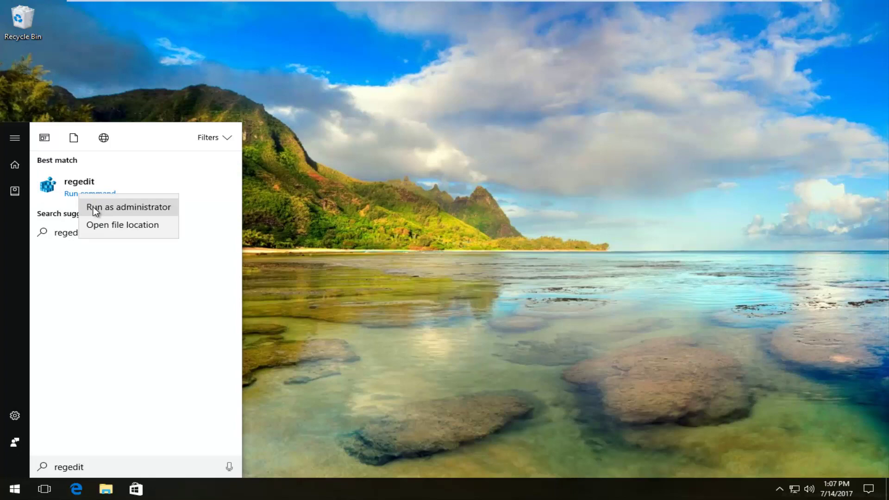
left_click(95, 208)
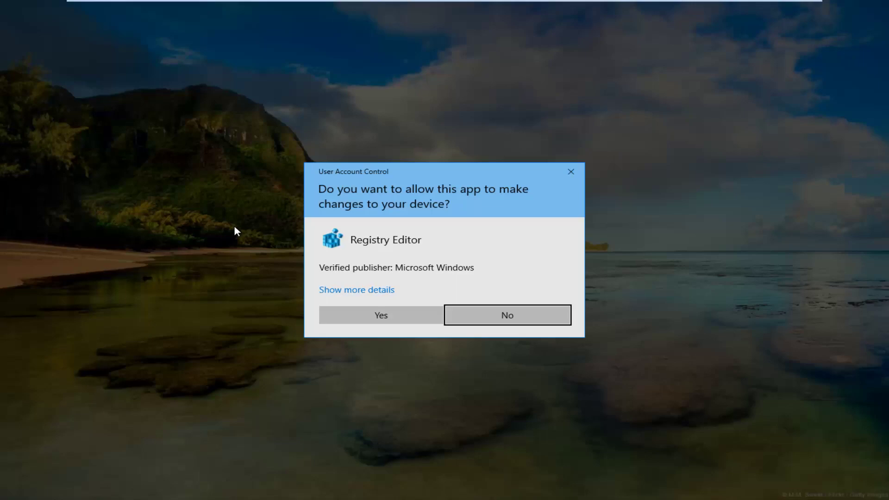
left_click(392, 316)
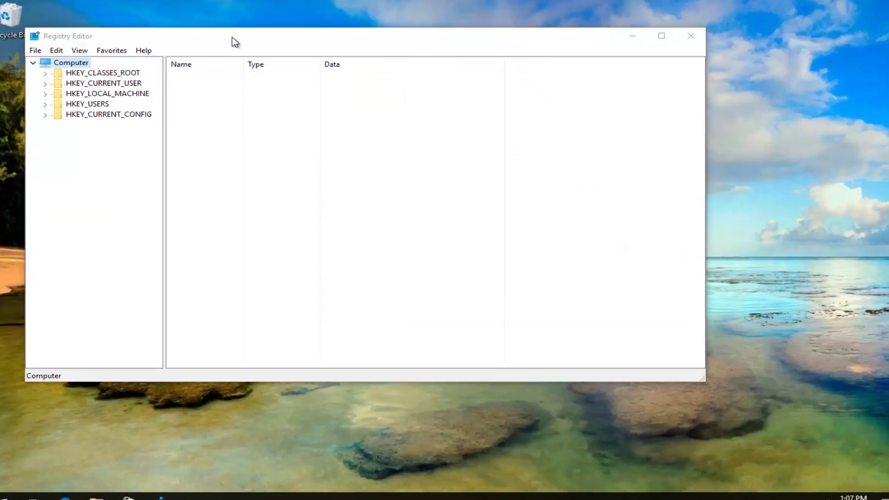
- Expand HKEY_LOCAL_MACHINE and its SYSTEM key, widening the key tree pane
left_click_drag(237, 40, 301, 49)
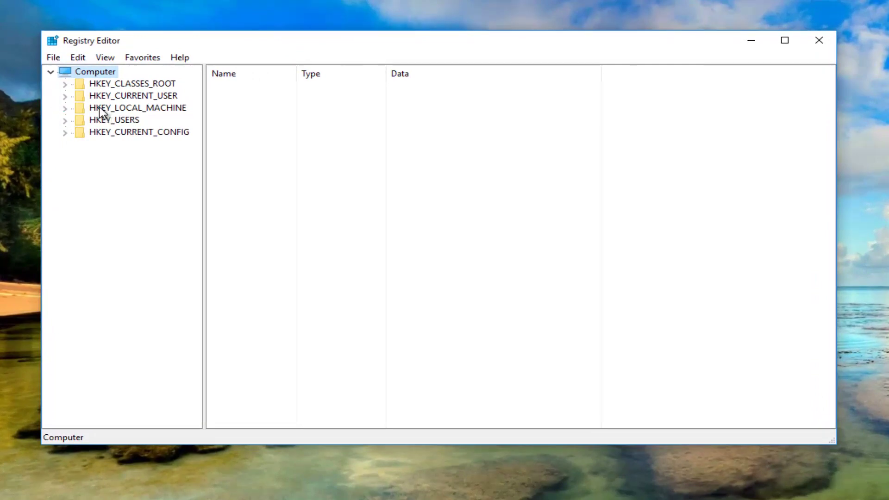
left_click(66, 110)
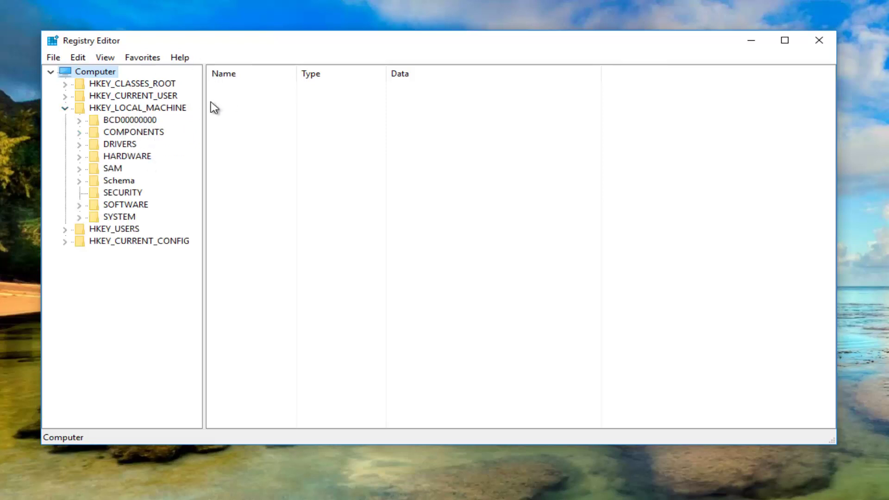
left_click_drag(204, 97, 246, 85)
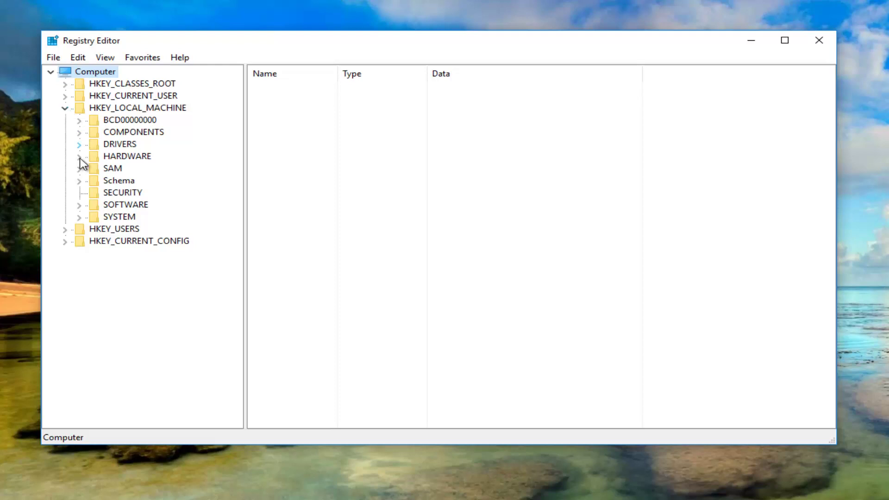
left_click(80, 217)
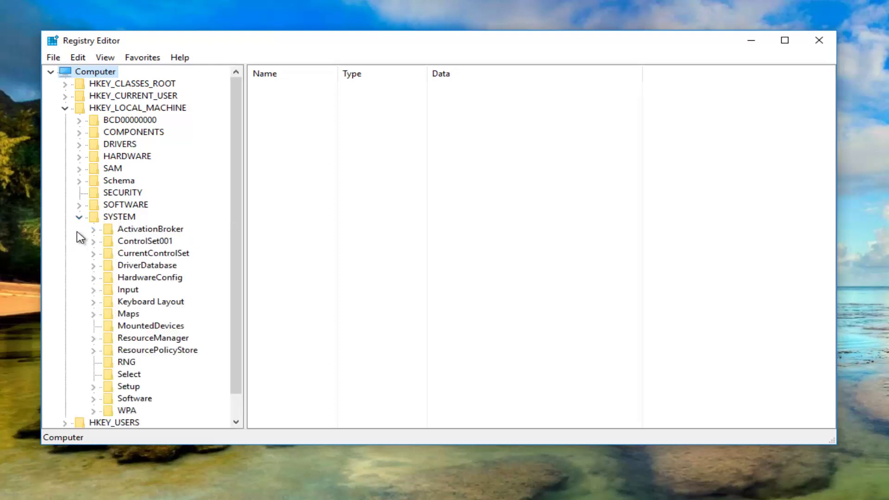
scroll(80, 232, "down", 1)
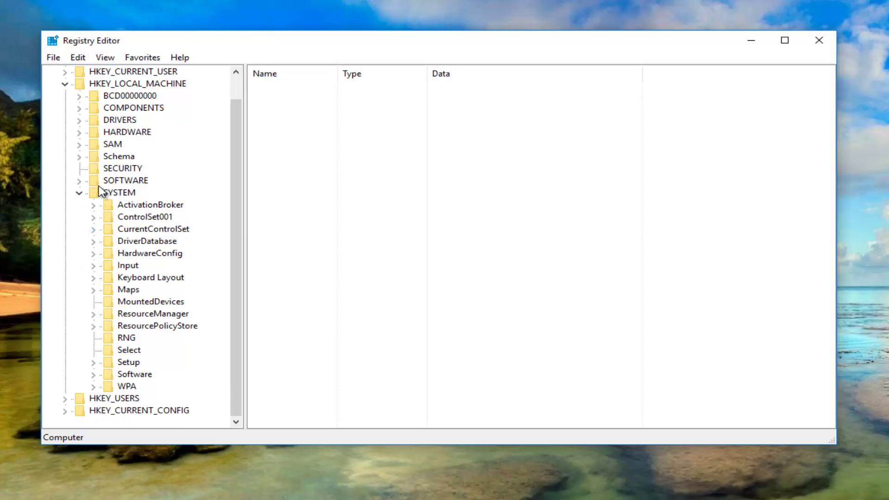
- Expand CurrentControlSet\Services, then select and expand the LanmanServer key
left_click(93, 230)
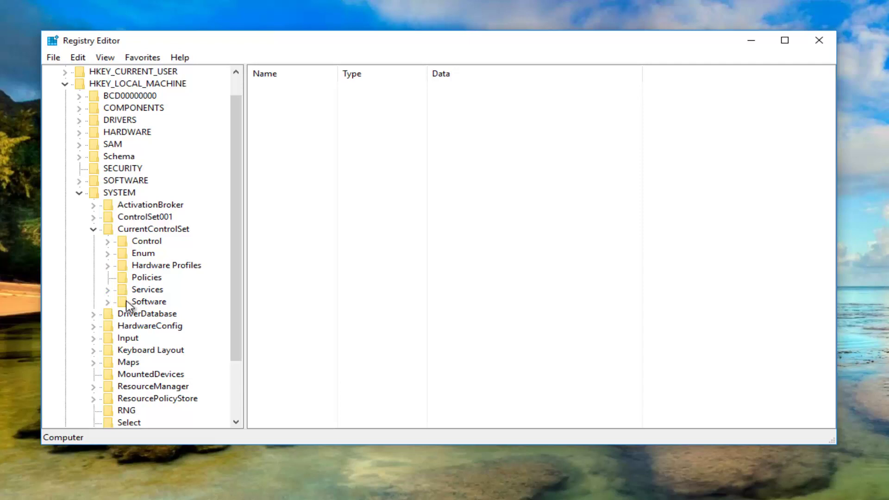
left_click(107, 291)
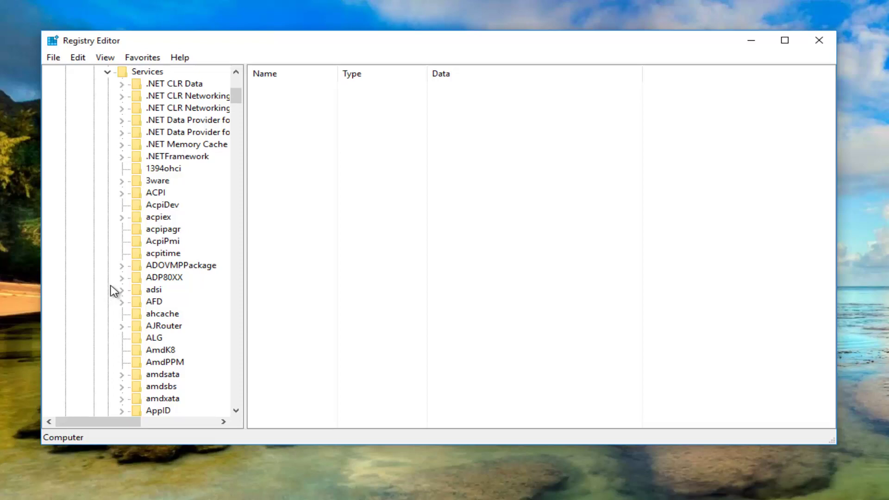
scroll(114, 291, "down", 20)
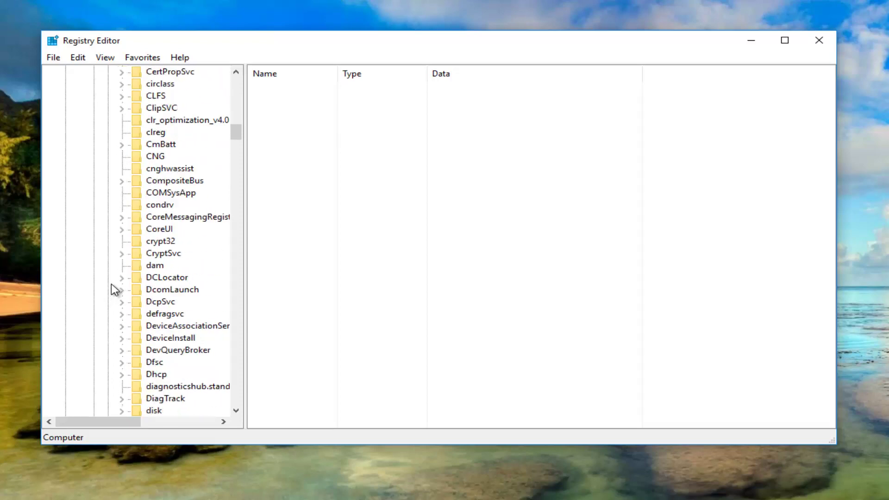
scroll(113, 290, "down", 20)
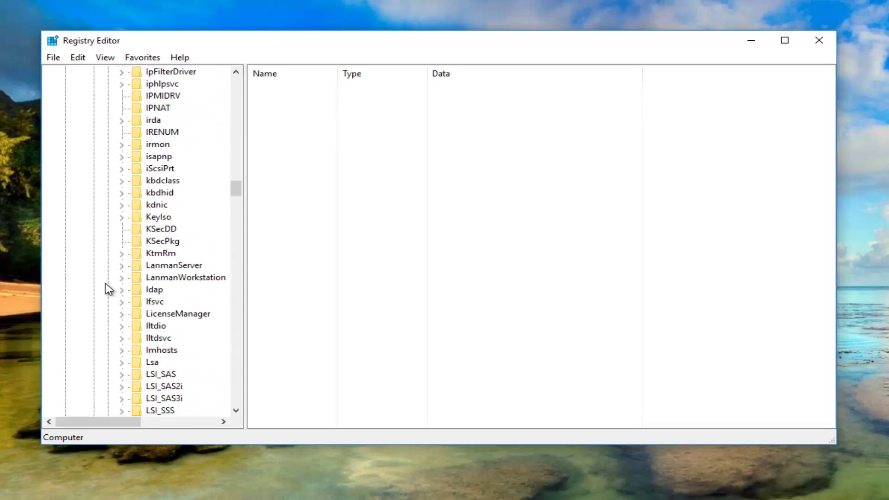
left_click(163, 266)
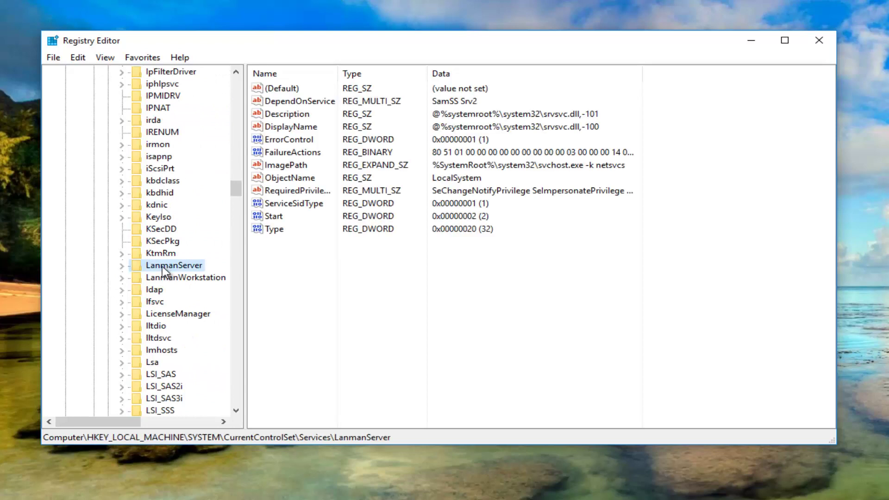
left_click(123, 266)
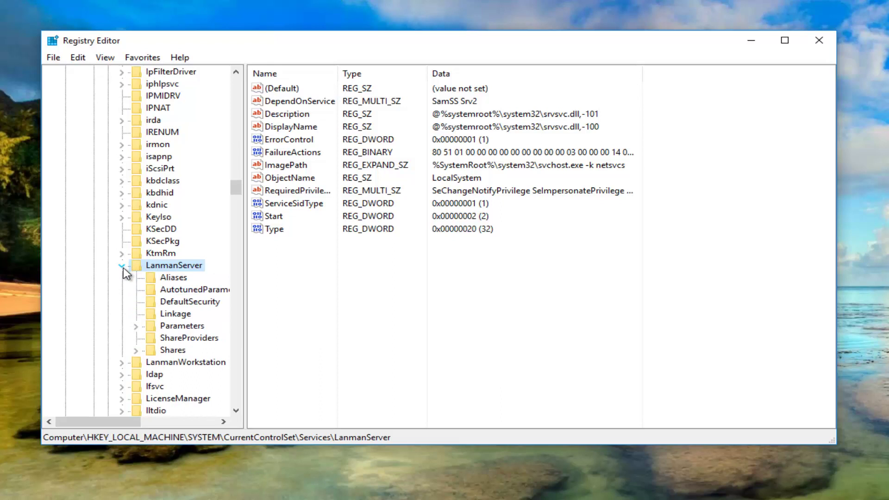
- Create a new DWORD (32-bit) value named IRPStackSize under the Parameters key
left_click(167, 330)
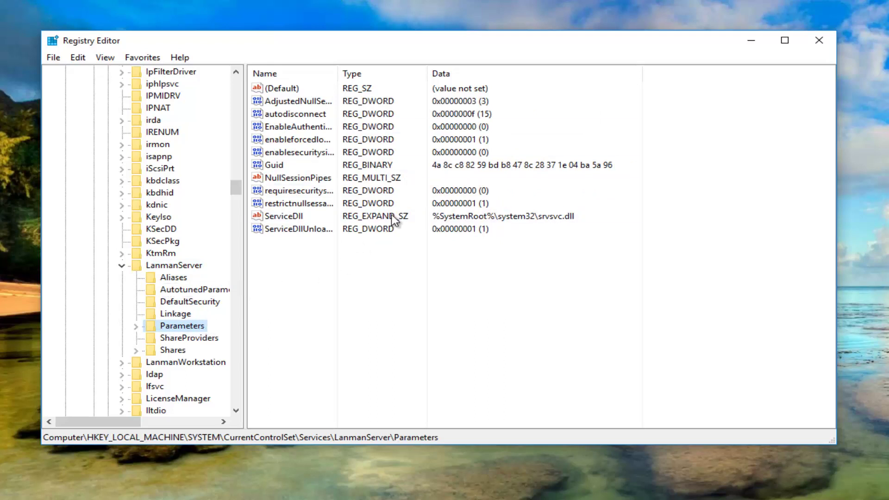
right_click(268, 266)
mouse_move(287, 271)
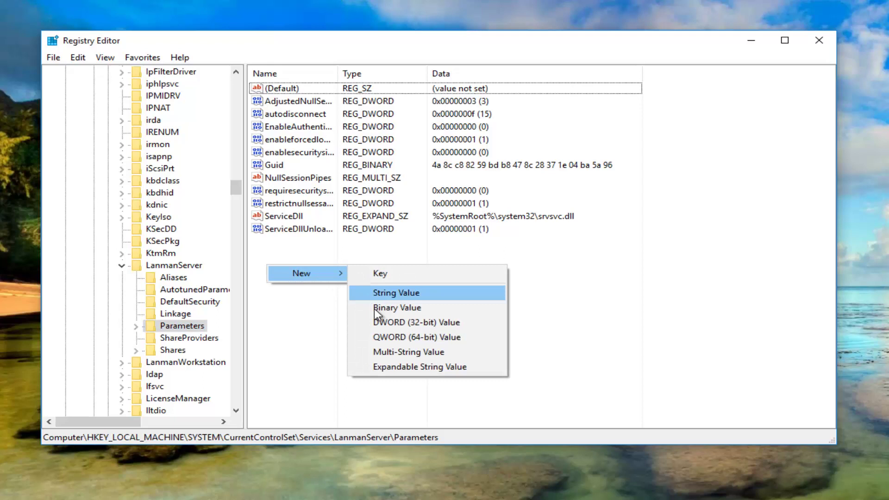
left_click(408, 323)
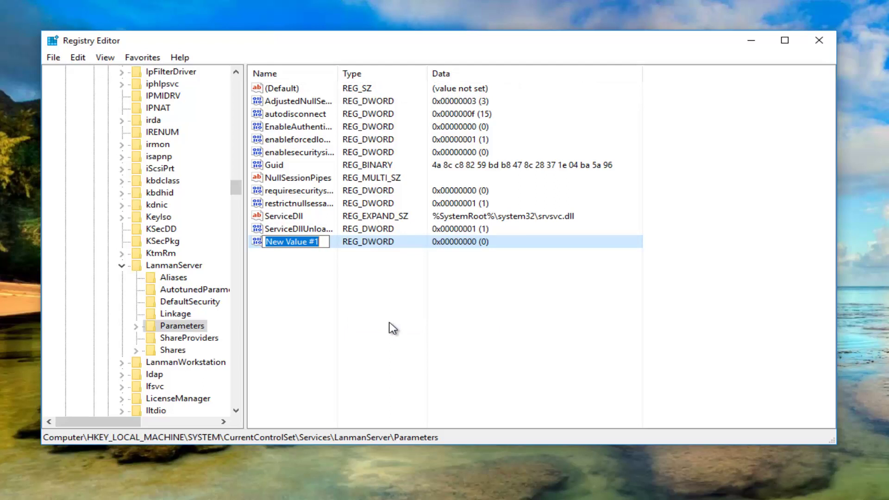
type("IRP")
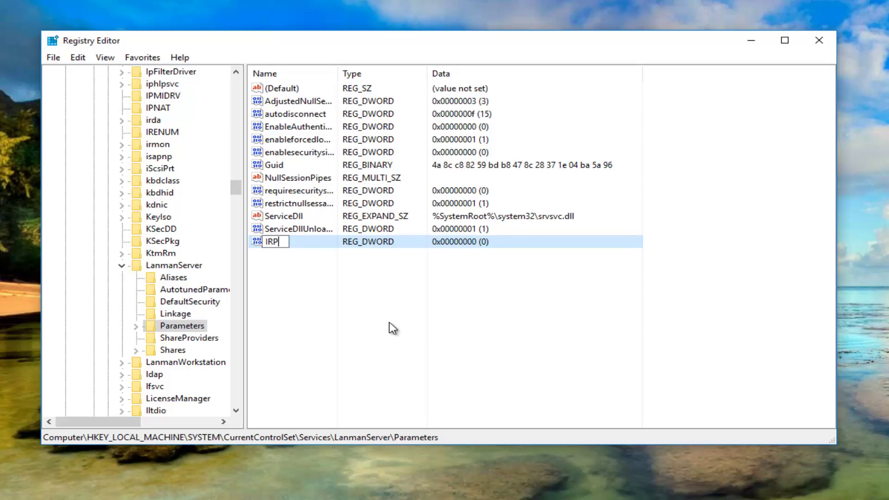
type("IRPStackSize")
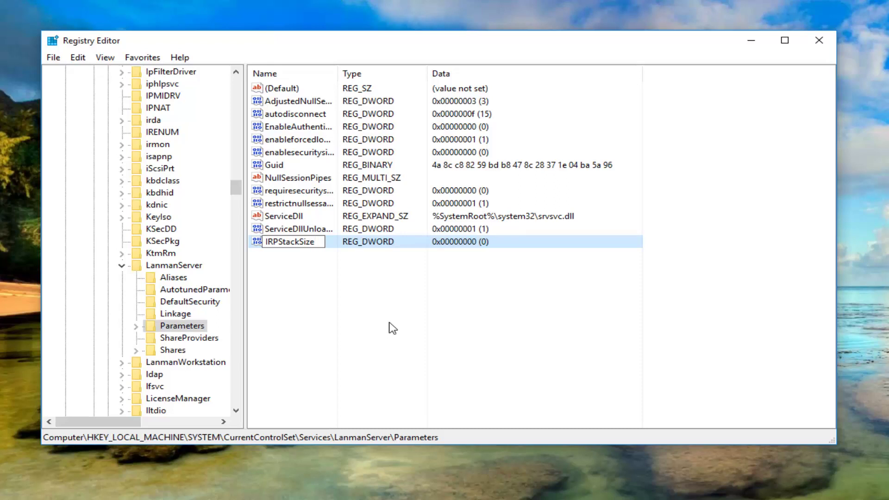
- Confirm the name IRPStackSize and set its value data to 25 in Decimal base
key("Return")
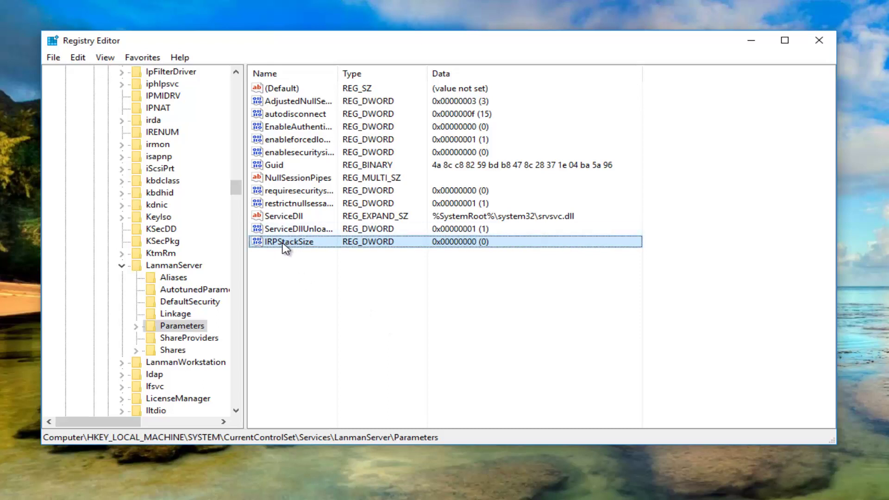
right_click(304, 246)
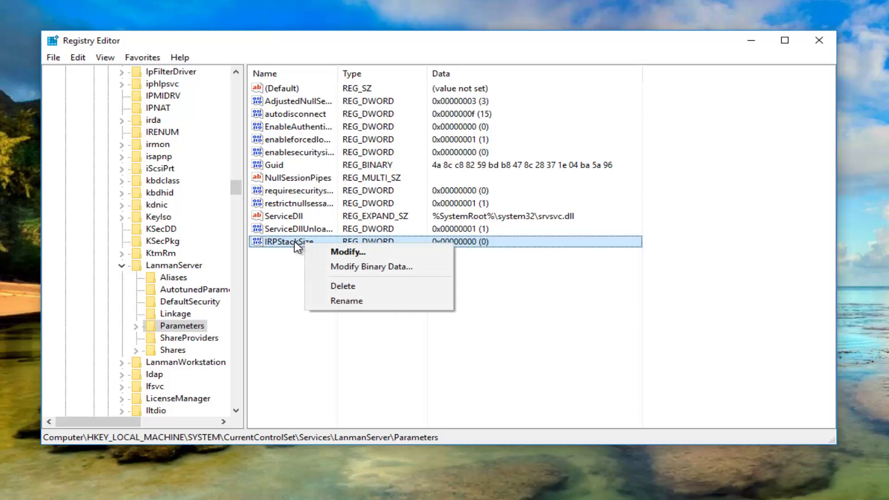
left_click(352, 254)
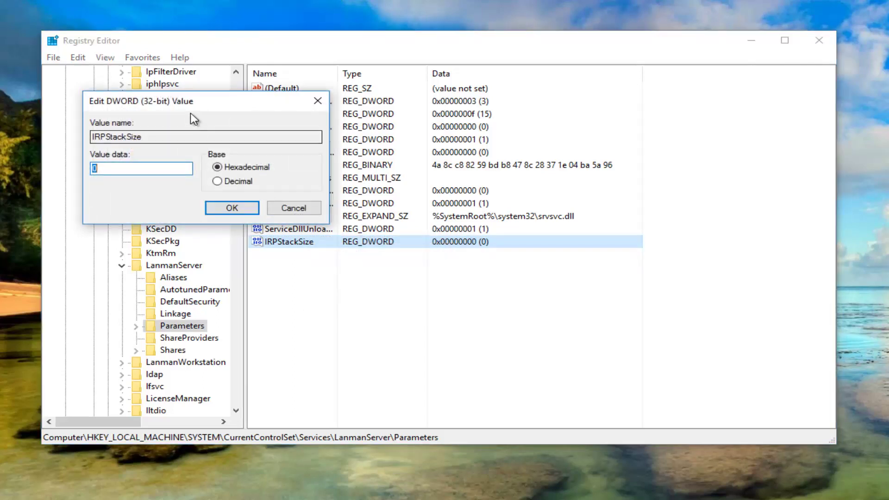
left_click_drag(191, 114, 384, 226)
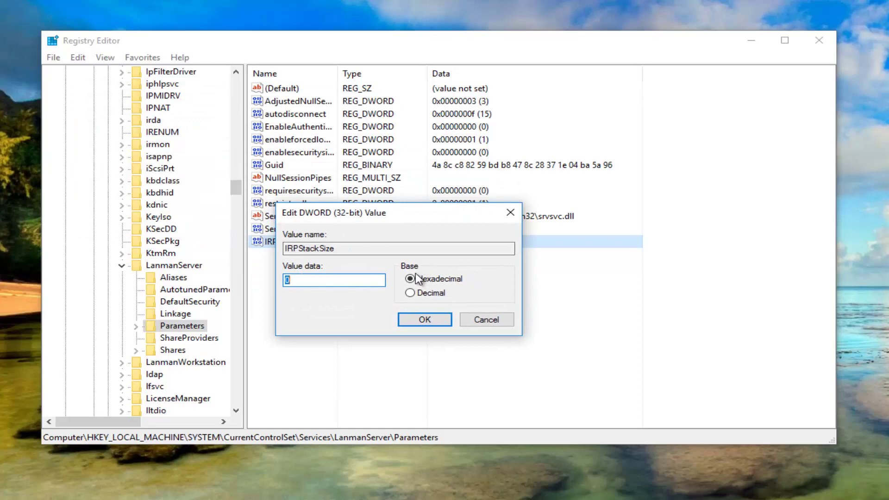
left_click(410, 293)
double_click(303, 280)
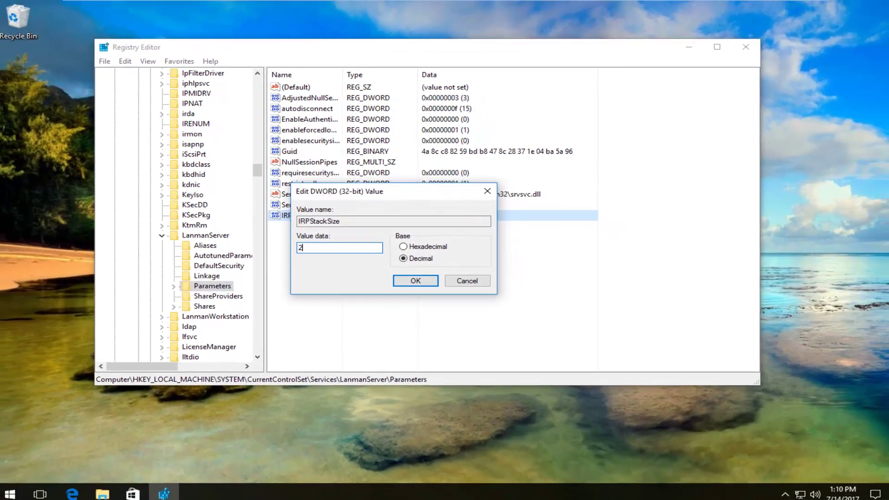
type("25")
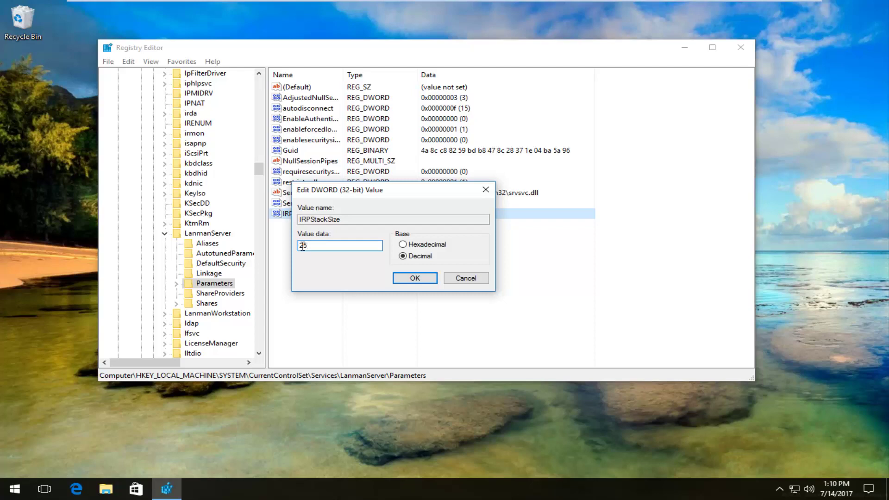
left_click(415, 279)
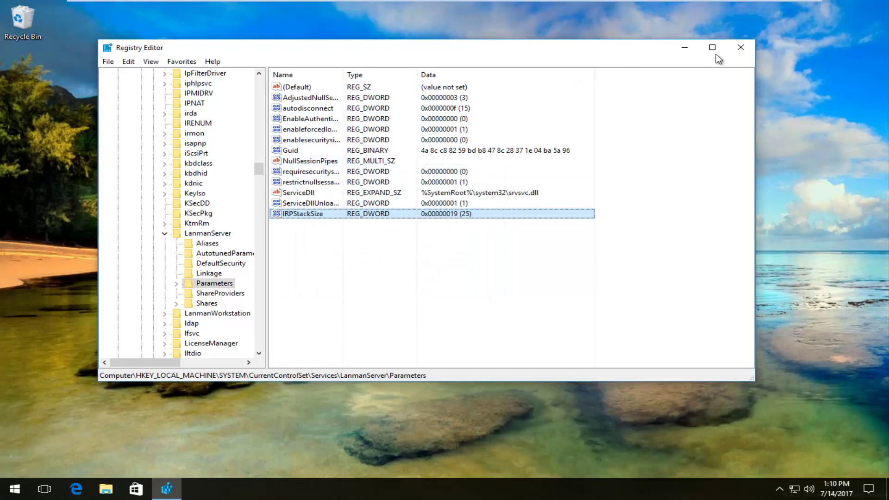
- Close the Registry Editor window
left_click(740, 48)
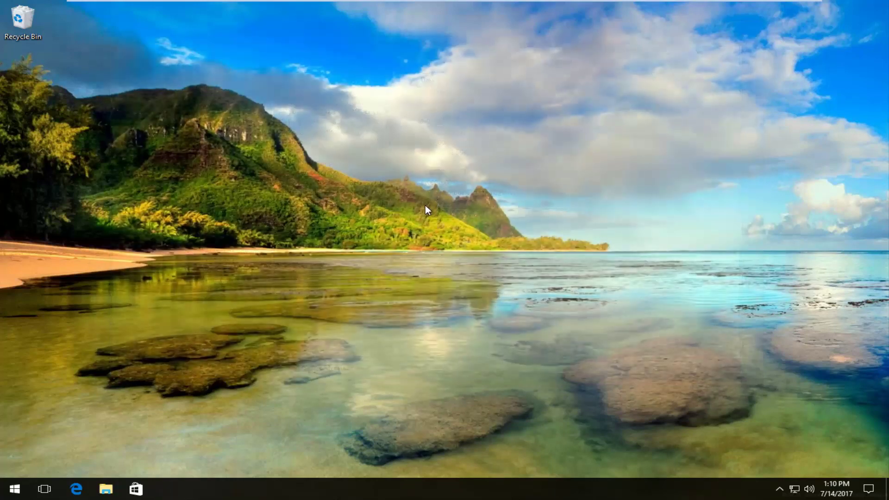